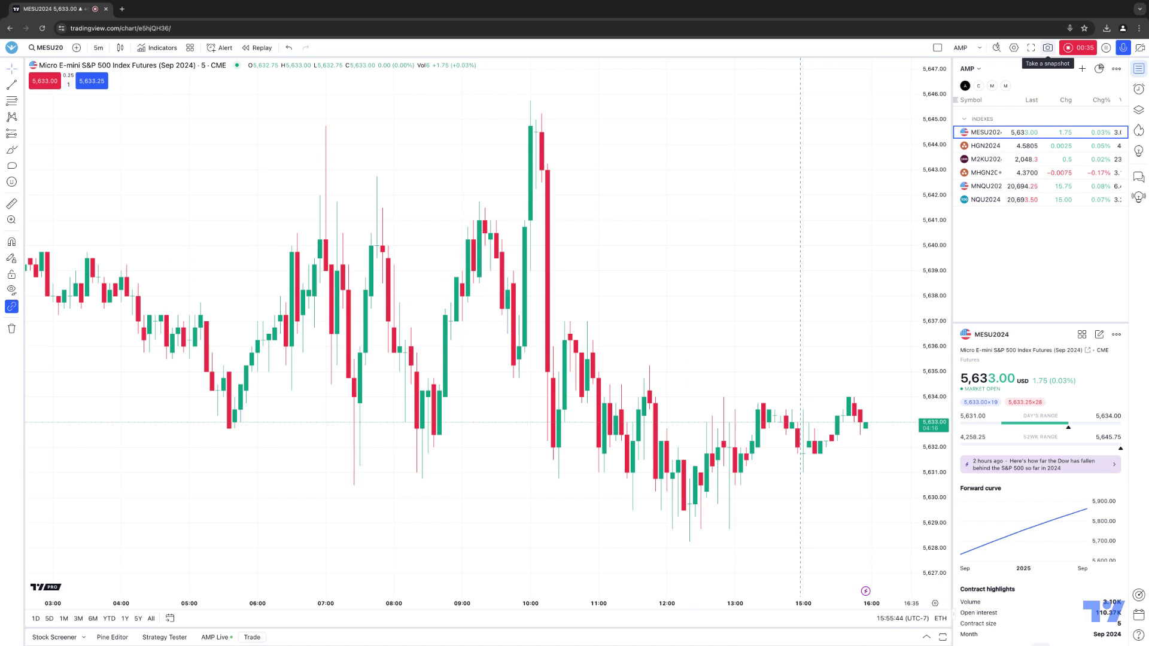
Open the chart snapshot menu and close it without choosing an option
left_click(1048, 46)
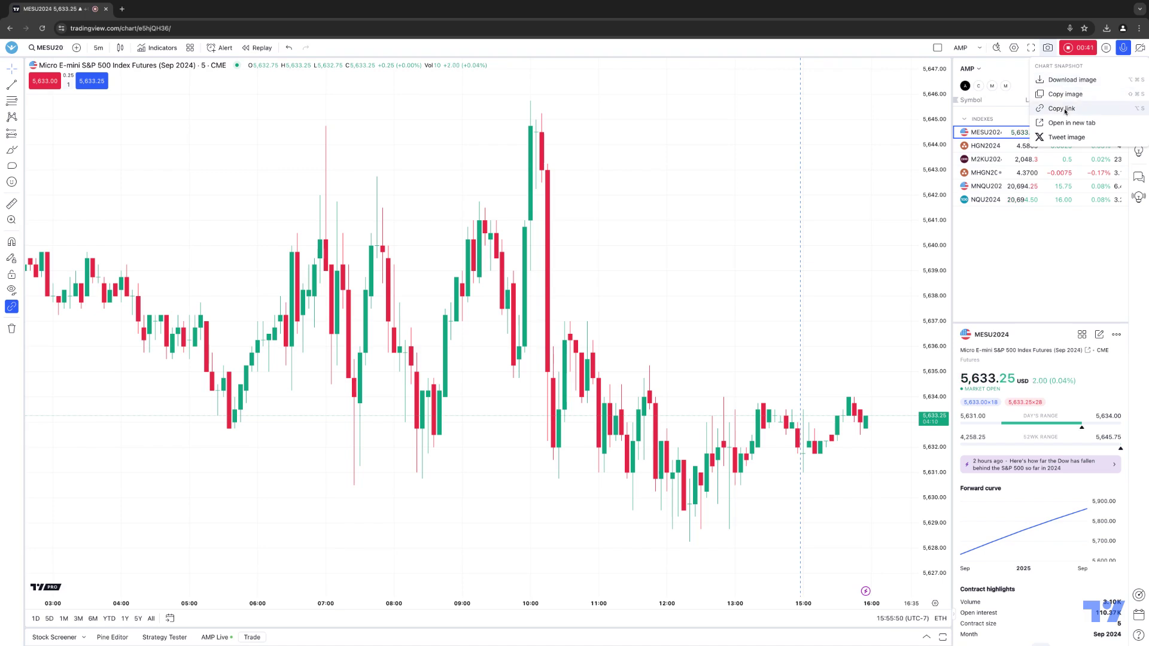
left_click(878, 47)
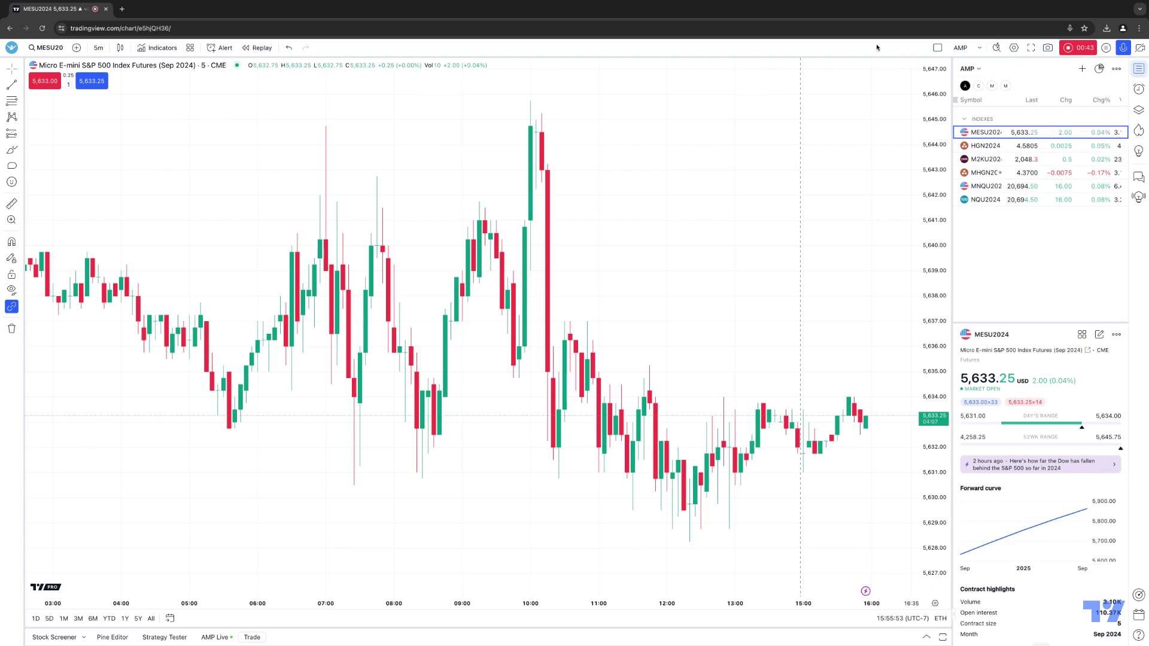
Place a Comment annotation on the top of the tall 10:00 candle
left_click(13, 166)
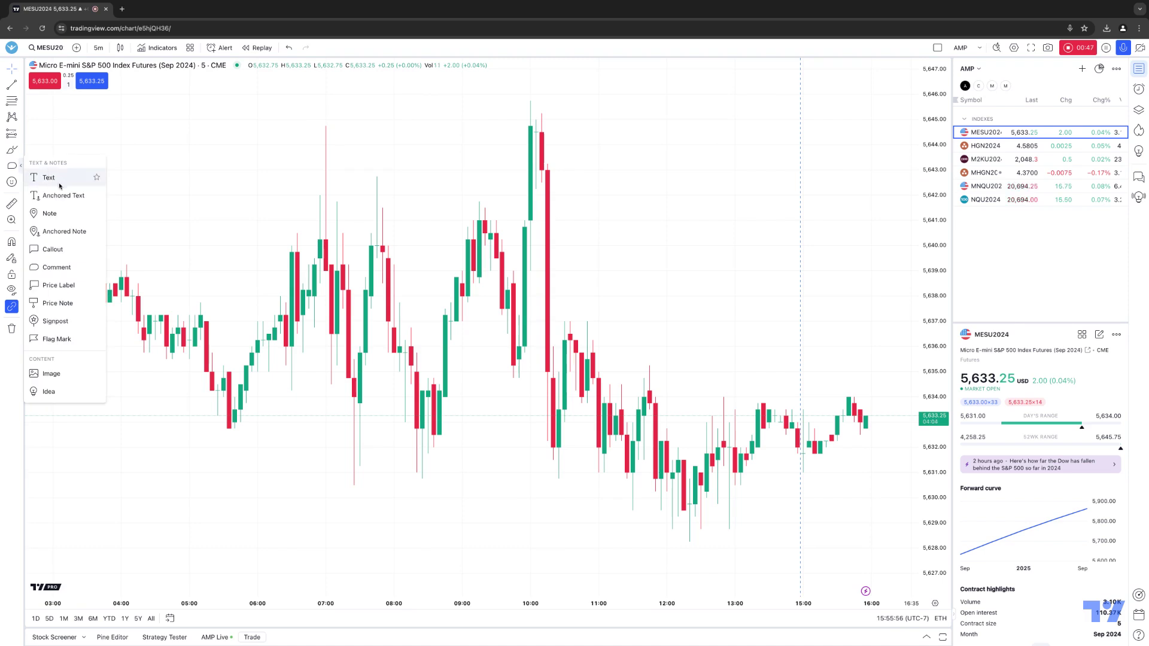
left_click(55, 267)
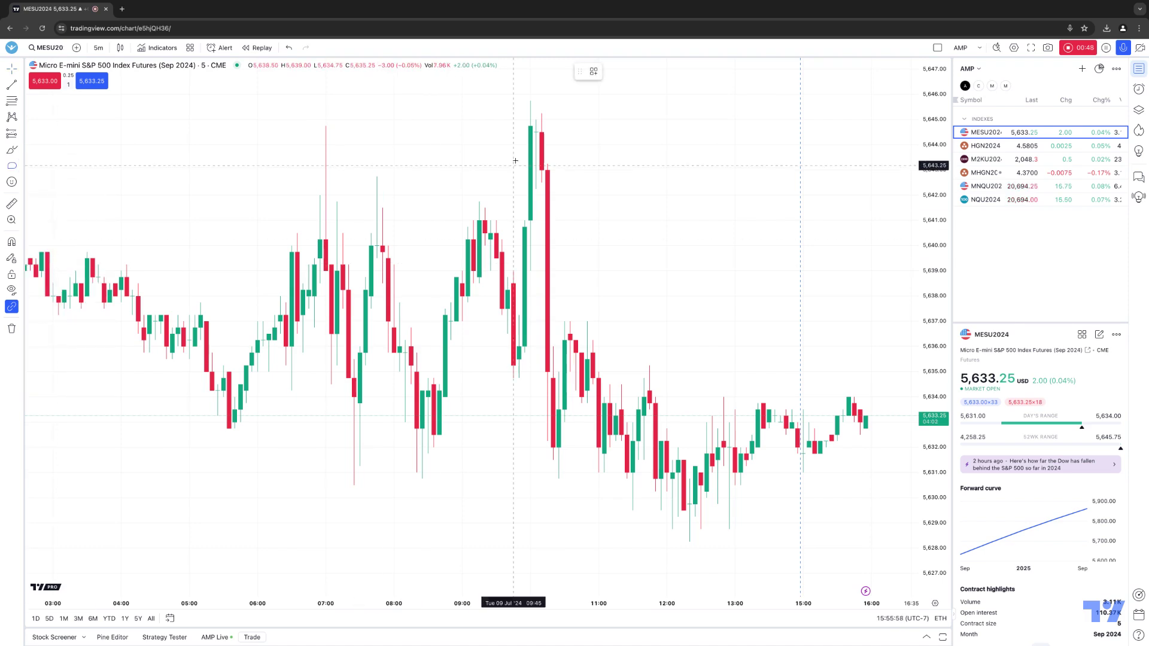
left_click(529, 122)
left_click(543, 274)
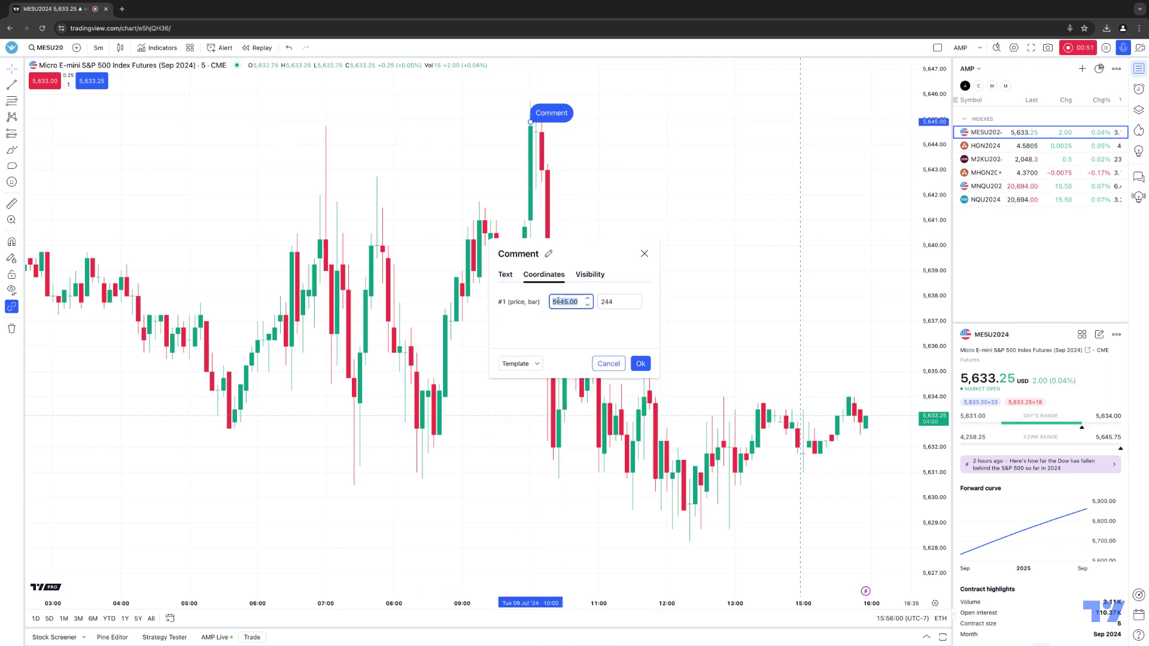
Write the comment text 'Reversal 5645.00', correcting the misspelling and wrong price
left_click(504, 274)
left_click(553, 337)
type("R")
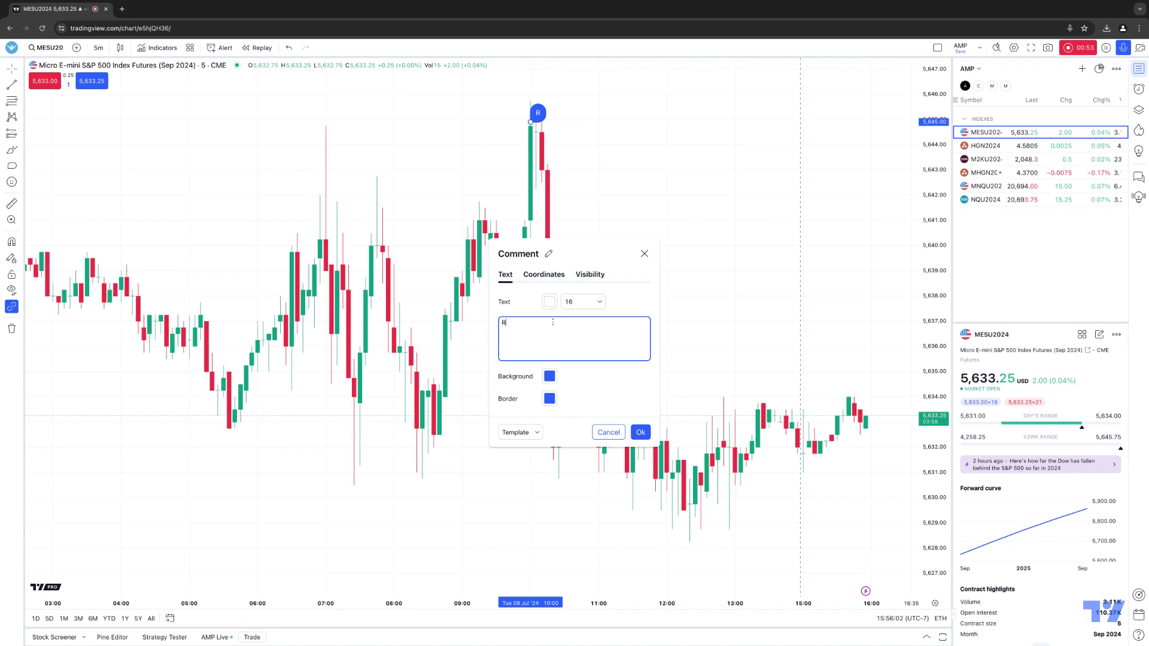
type("eversl")
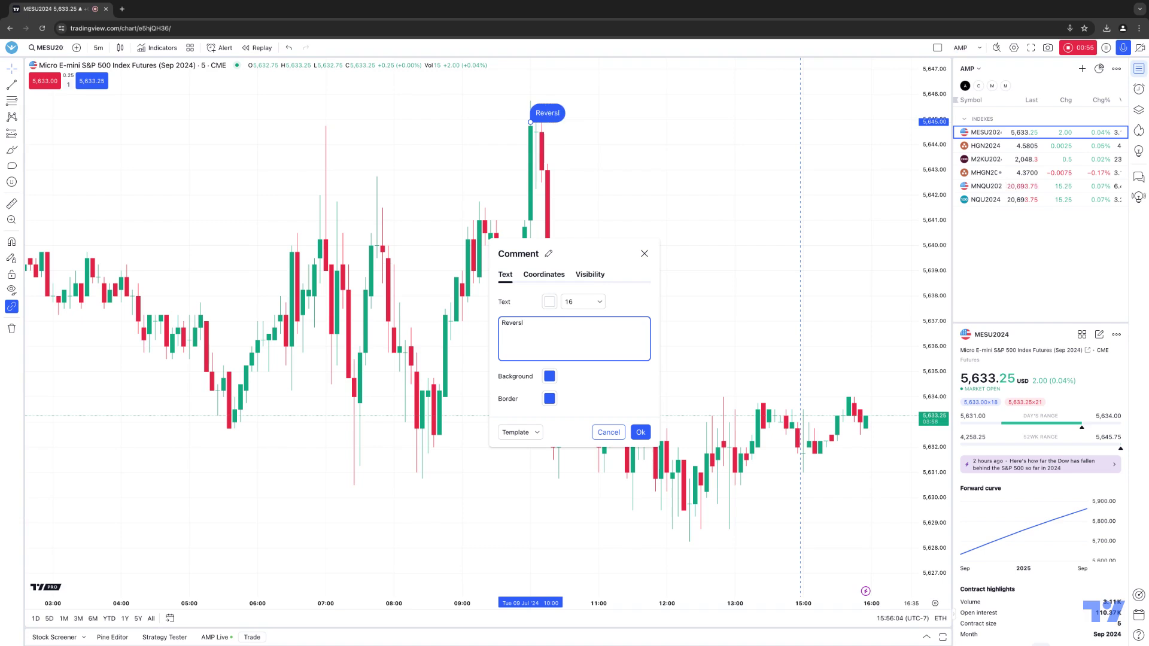
key("BackSpace")
type("al 4")
type("650.00")
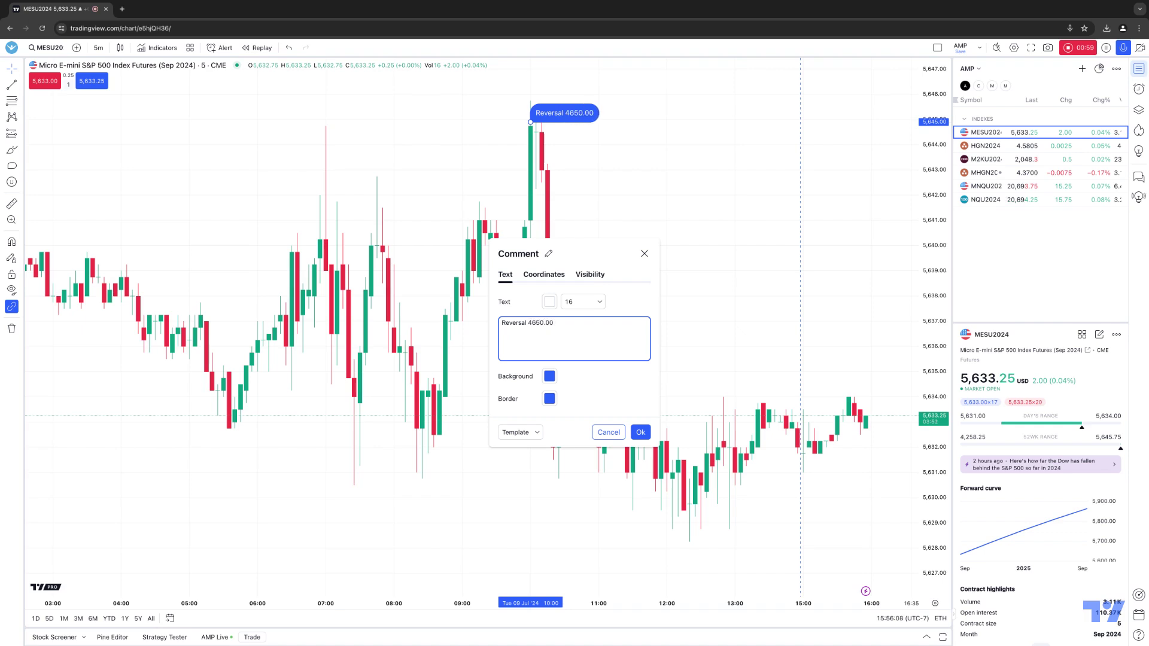
left_click(543, 275)
left_click(505, 274)
left_click(557, 325)
key("BackSpace")
key("BackSpace")
key("BackSpace")
key("BackSpace")
key("BackSpace")
key("BackSpace")
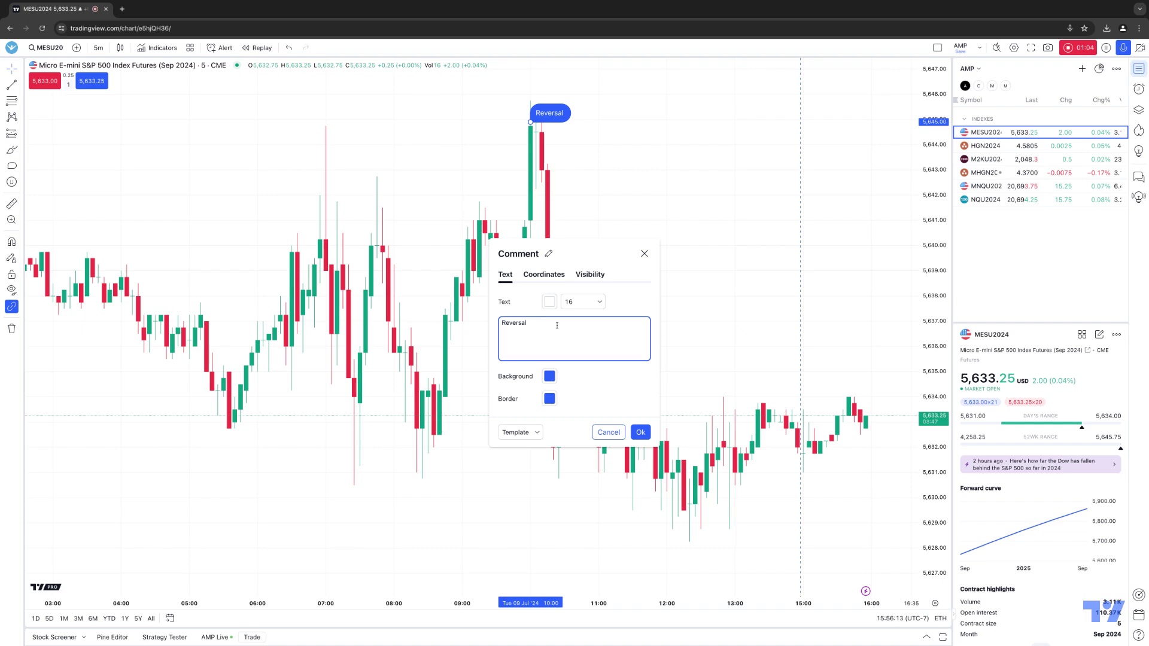
type(" 5645")
type(".00")
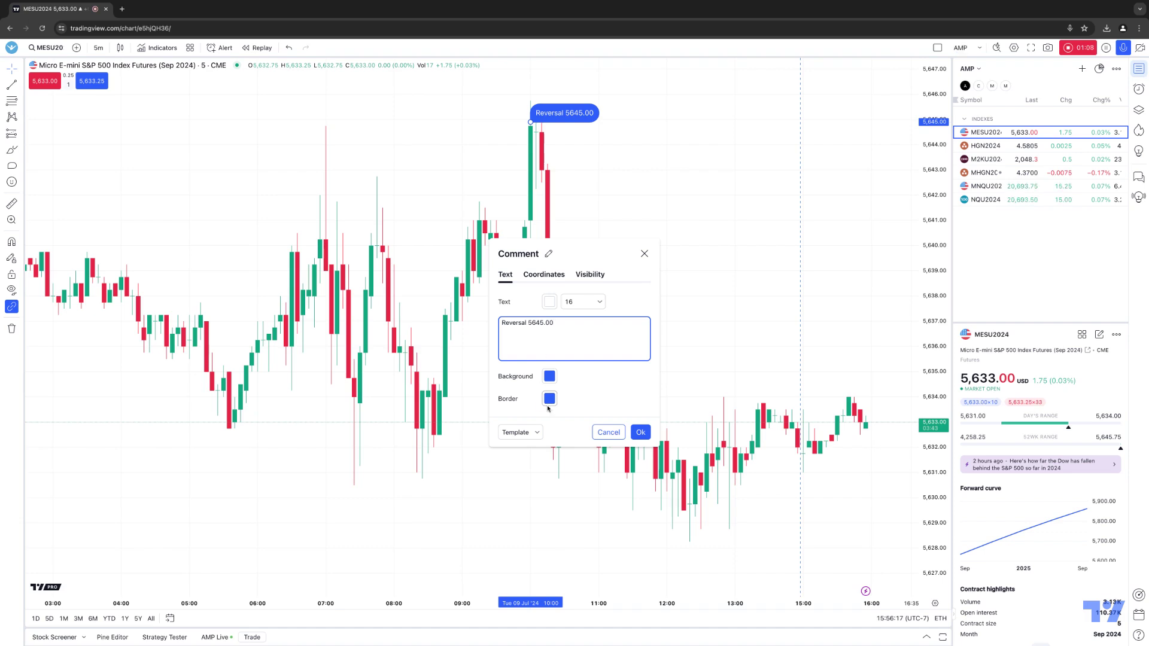
Confirm the comment and draw a Fib Retracement from about 5,643.50 down to 5,627.75
left_click(639, 432)
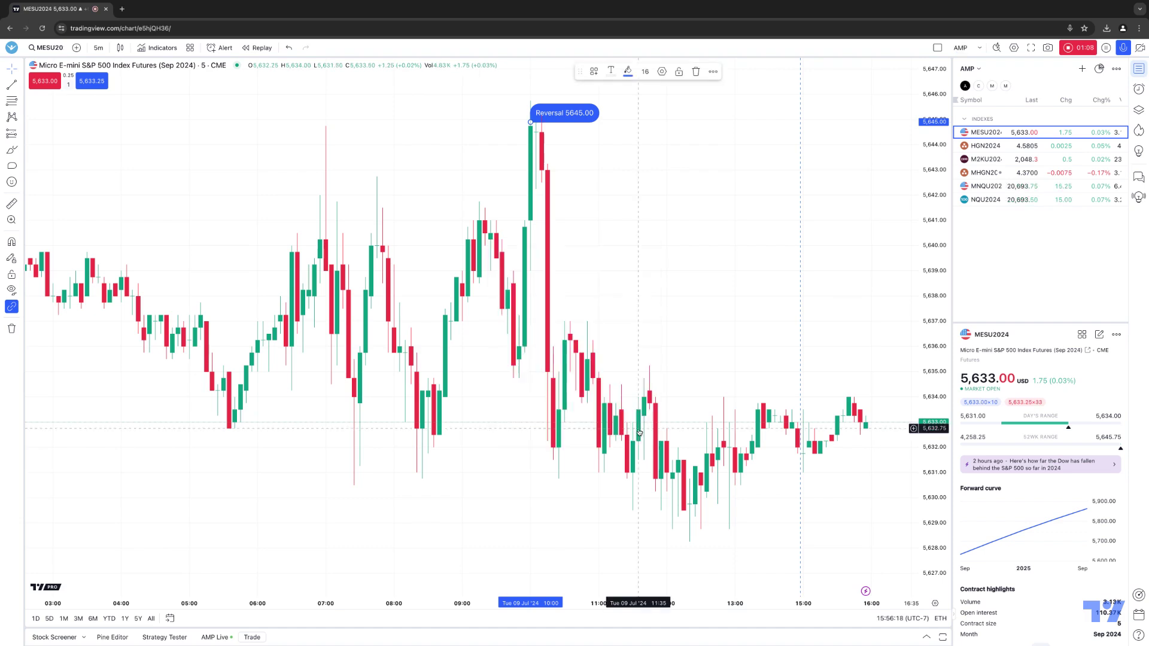
left_click(11, 115)
left_click(72, 122)
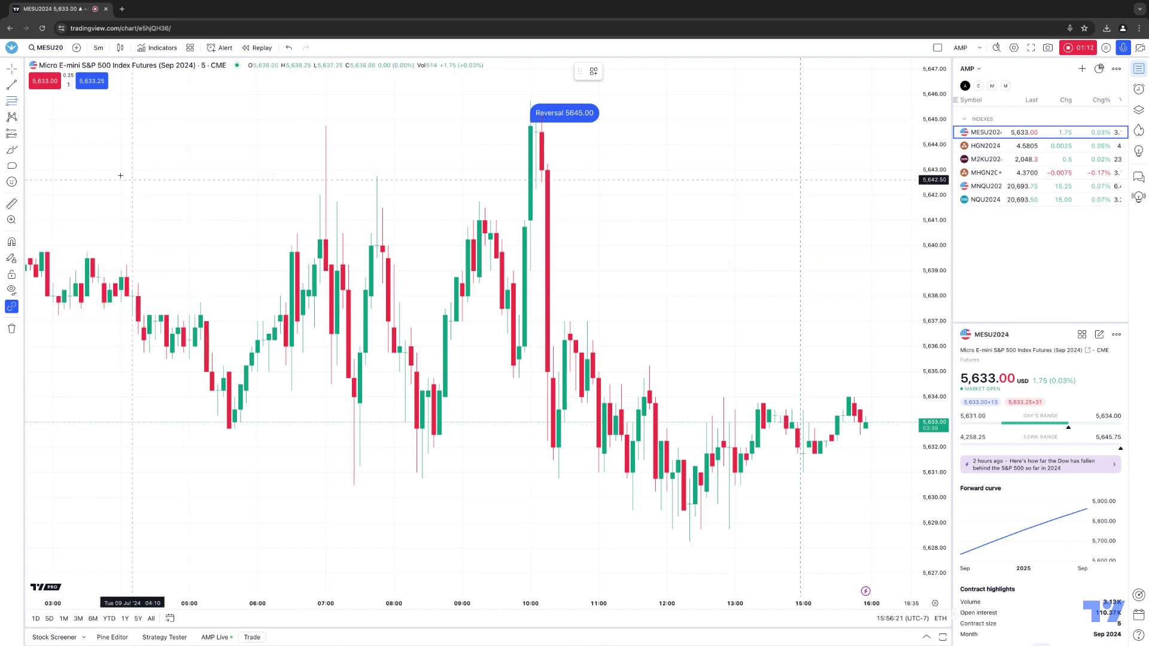
left_click(59, 155)
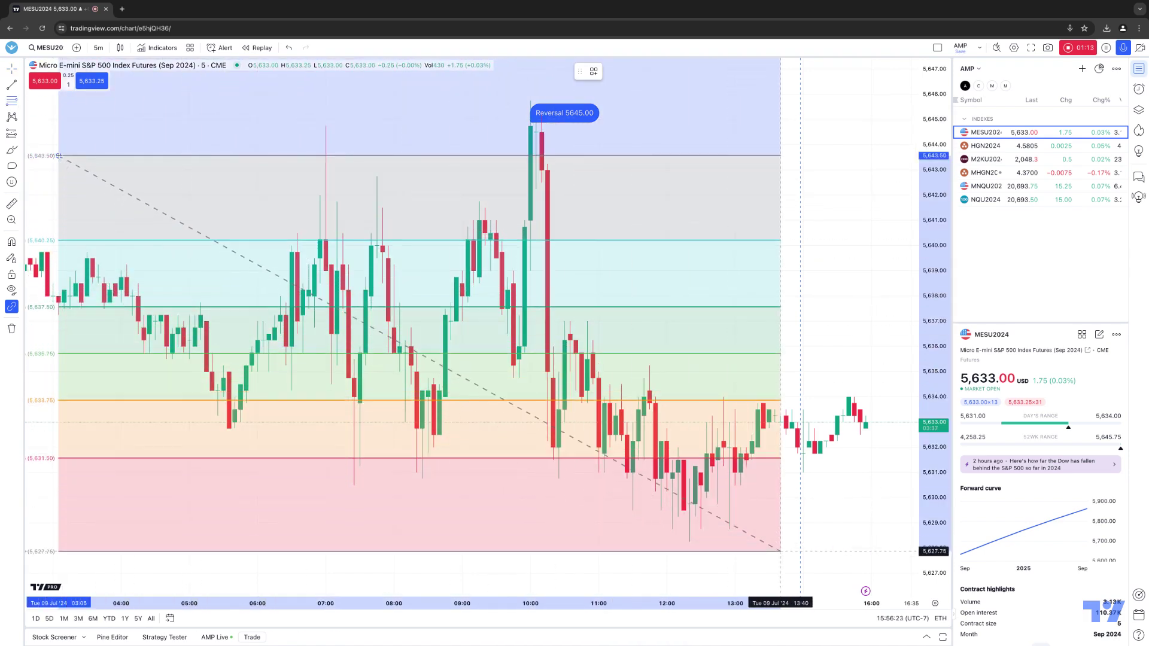
left_click(887, 557)
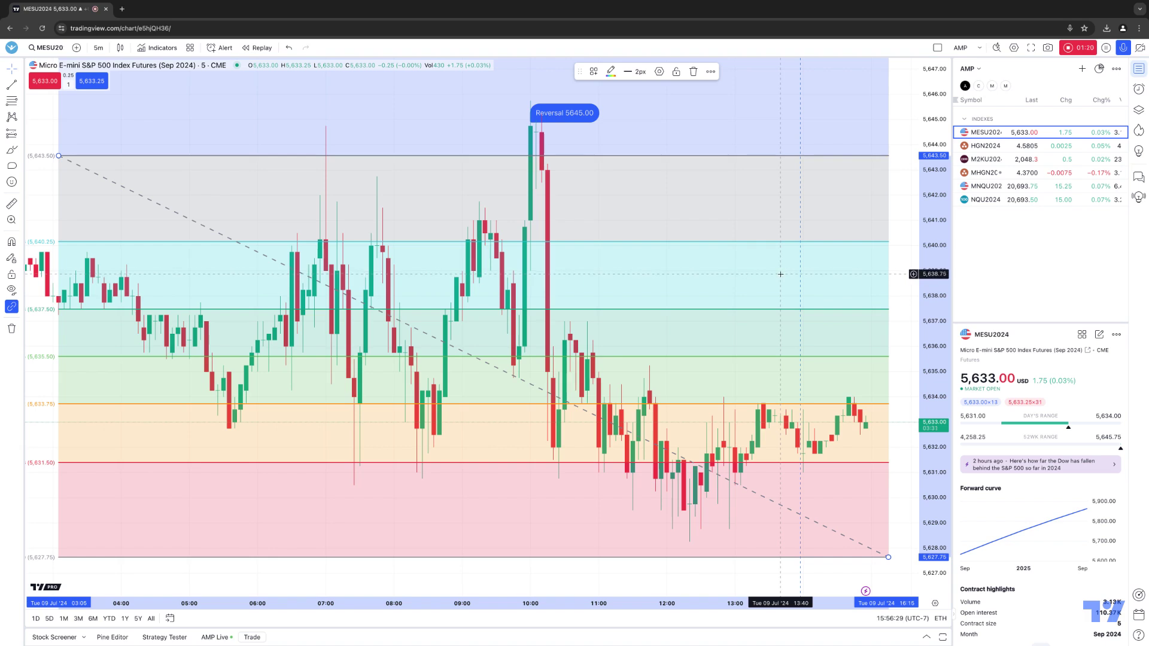
Copy the chart's snapshot link and load it in a new browser tab
left_click(1048, 47)
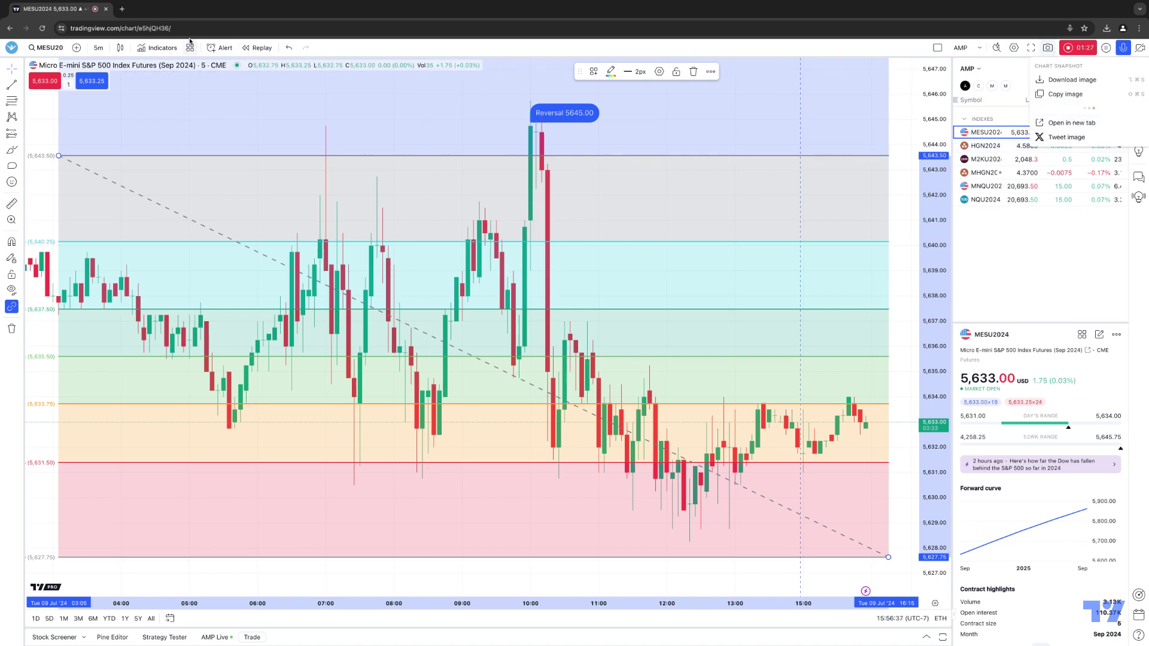
left_click(120, 10)
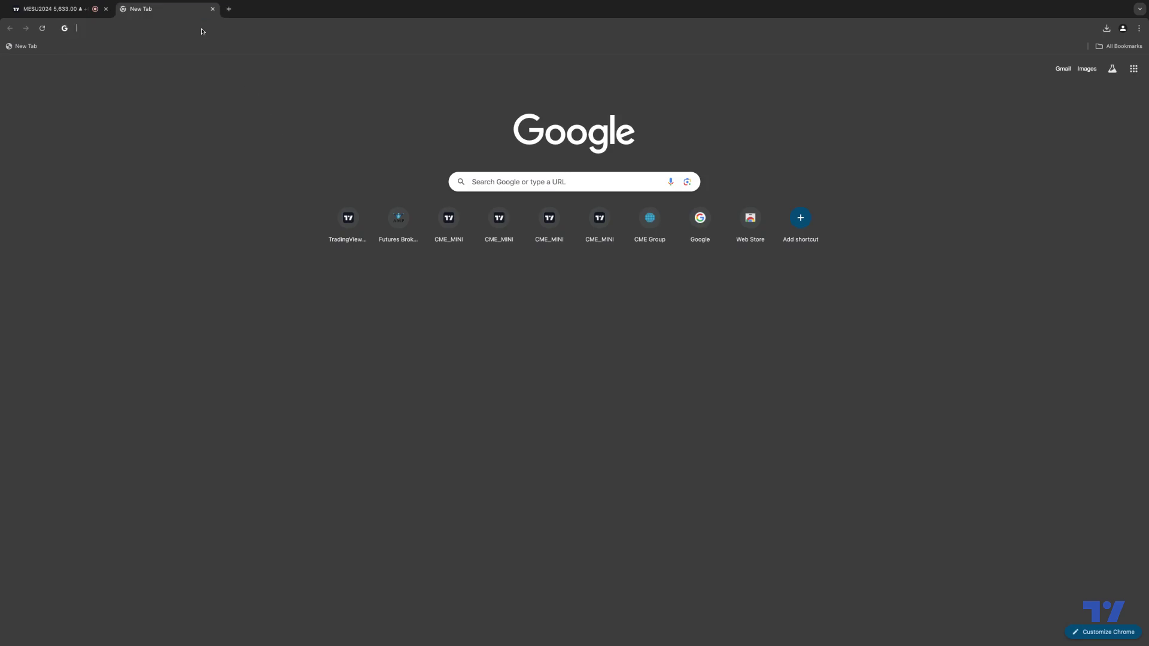
type("https://www.tradingview.com/x/MFN9acBk/")
key("Return")
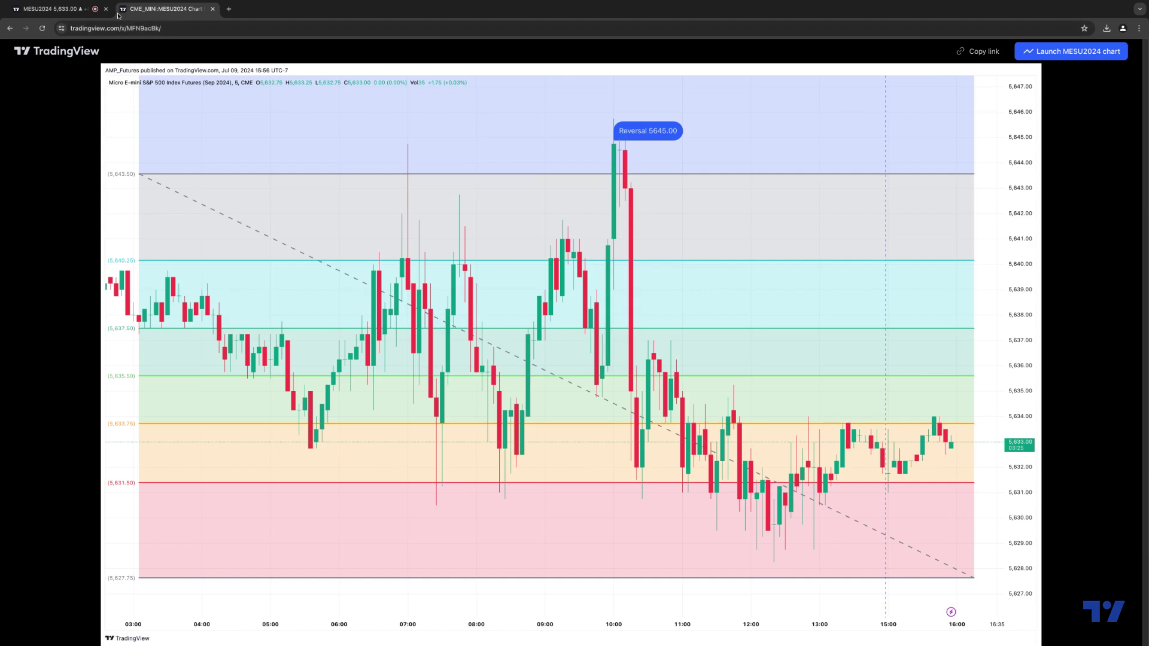
Switch between the live chart tab and the snapshot tab, ending on the live chart
left_click(54, 9)
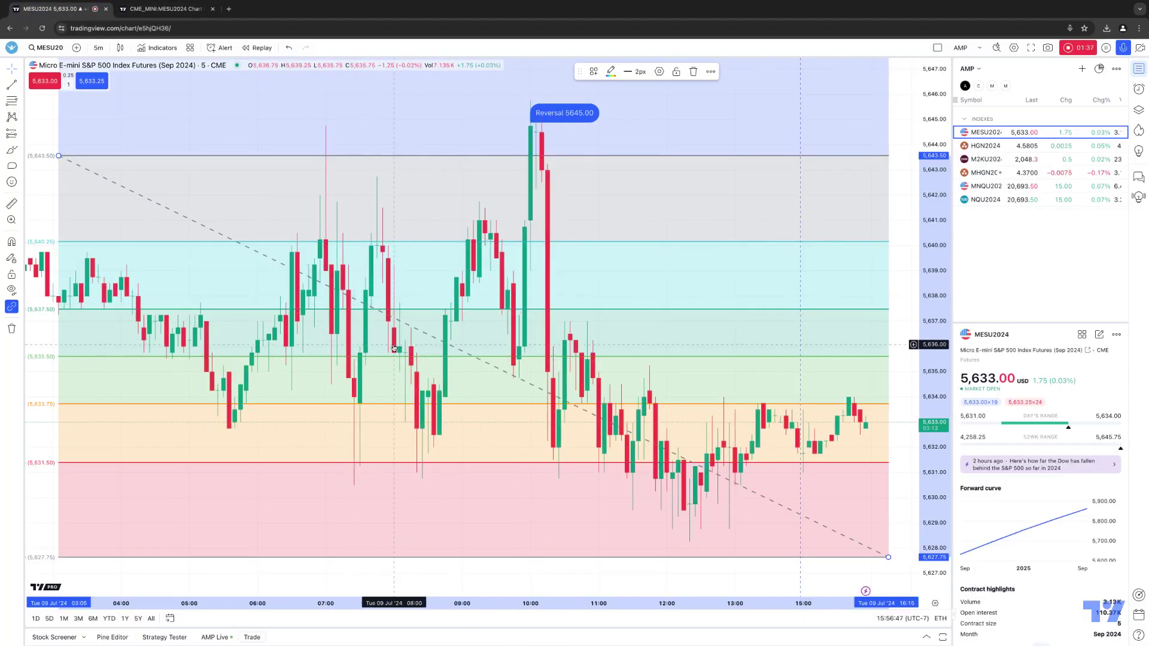
key("ctrl+Tab")
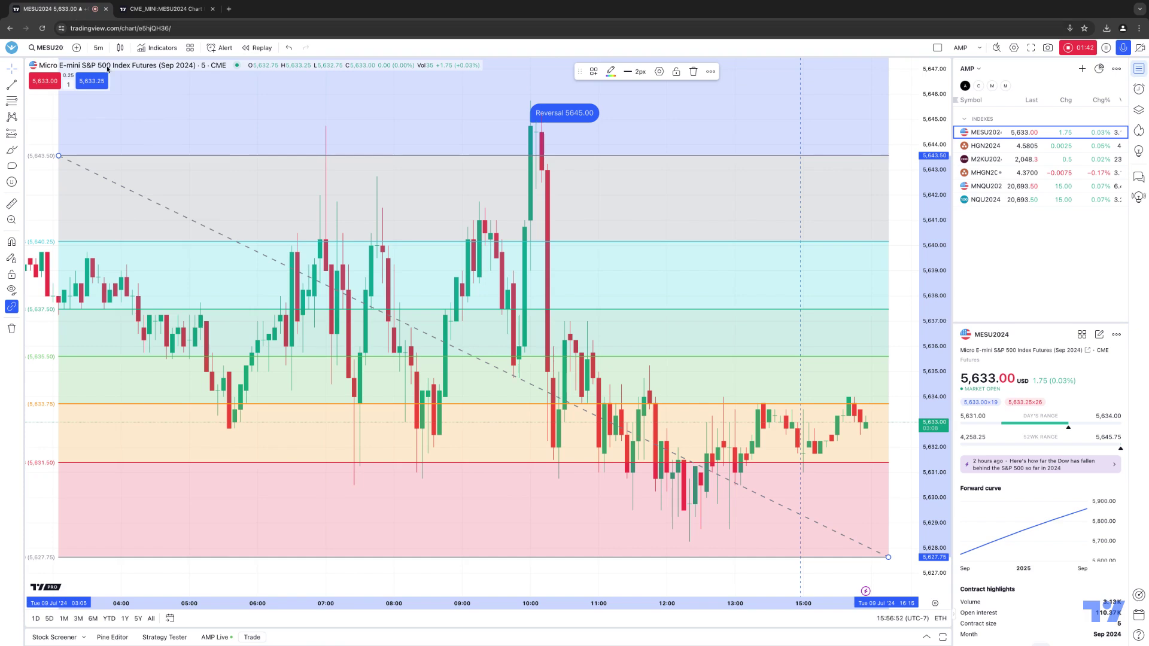
left_click(55, 9)
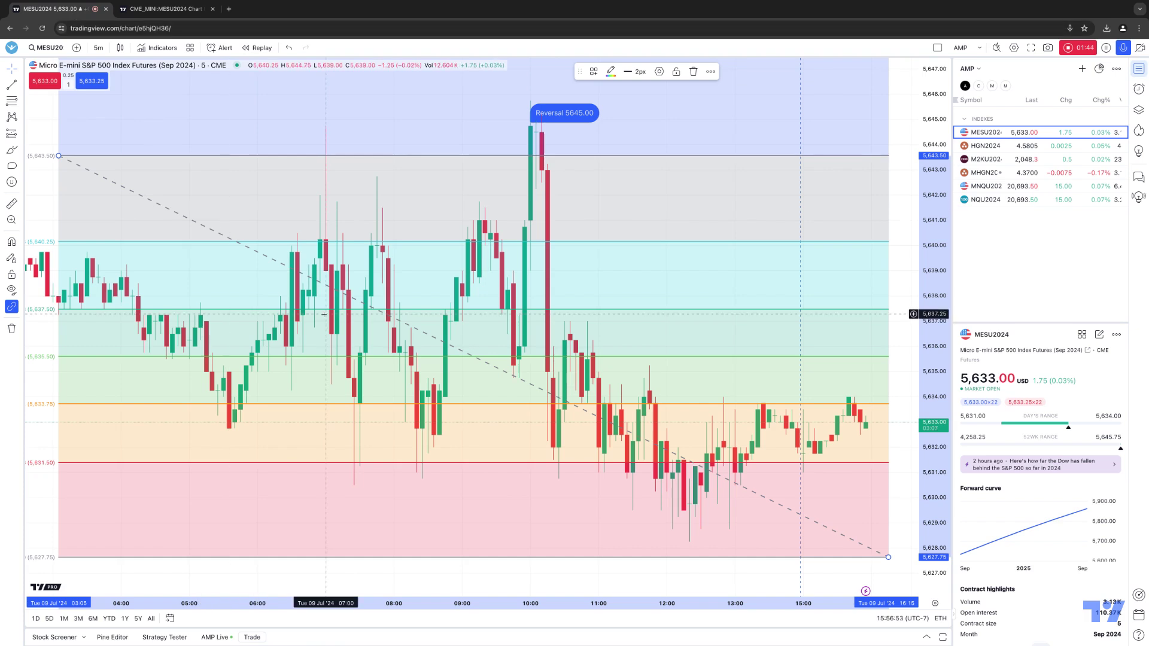